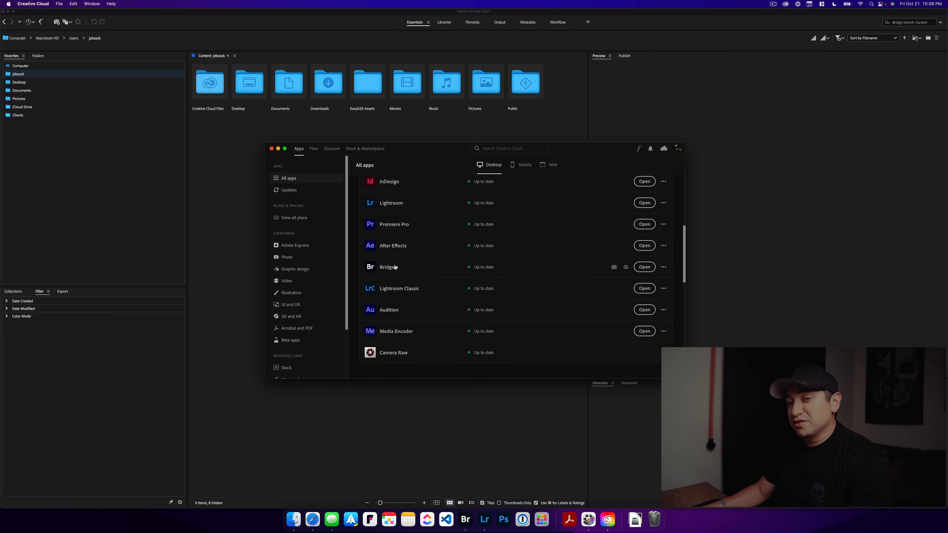
Switch to Adobe Bridge and open the DCIM > 100MSDCF folder on the Untitled memory card, collapsing the SOREN drive in the folder tree
{"action": "mouse_move", "coordinate": [383, 268]}
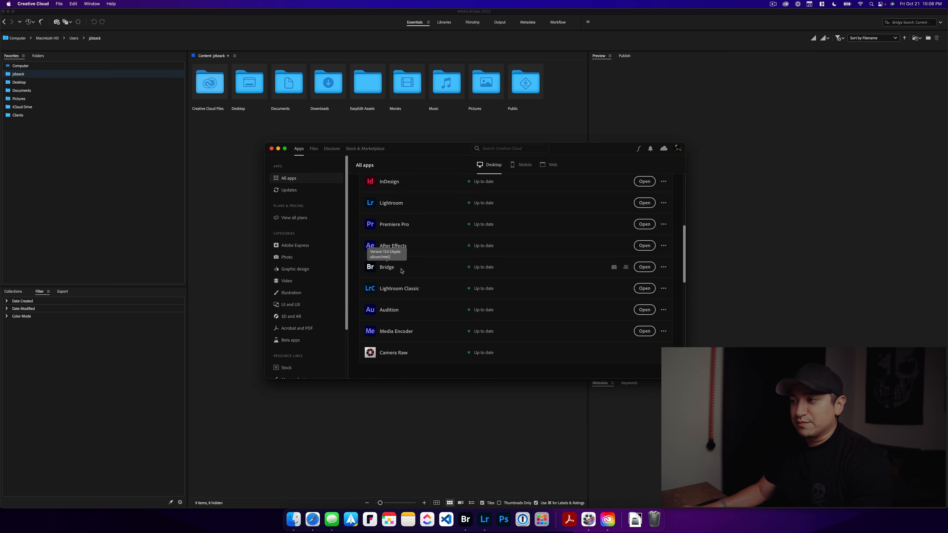
{"action": "left_click", "coordinate": [225, 342]}
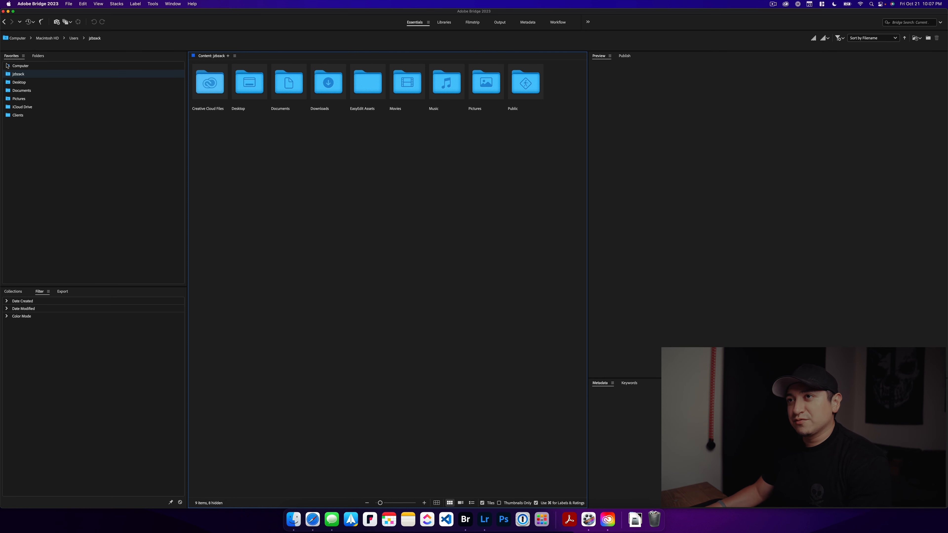
{"action": "left_click", "coordinate": [38, 56]}
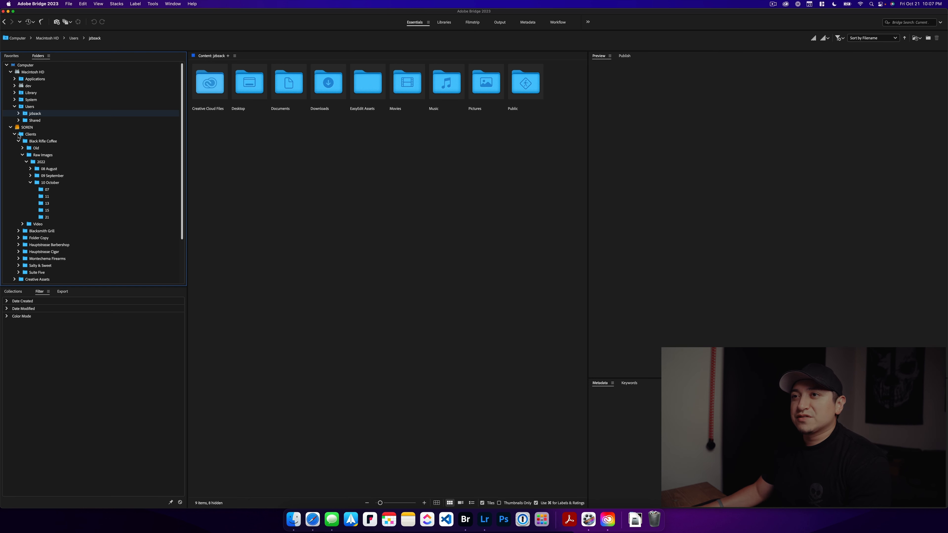
{"action": "left_click", "coordinate": [11, 127]}
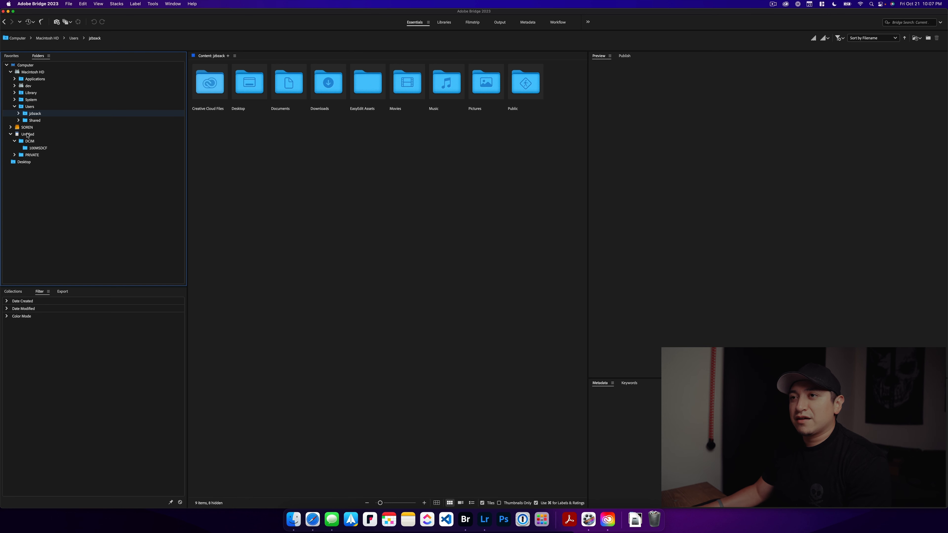
{"action": "left_click", "coordinate": [27, 135]}
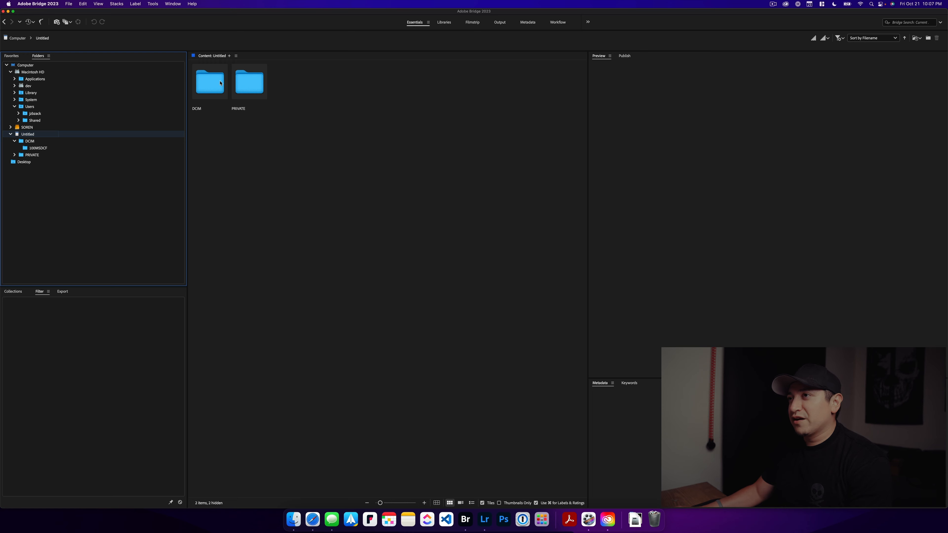
{"action": "double_click", "coordinate": [211, 84]}
{"action": "double_click", "coordinate": [211, 85]}
Browse the card's photos, shrink the thumbnails to an overview and enlarge them back to ten per row
{"action": "scroll", "coordinate": [462, 243], "scroll_direction": "down", "scroll_amount": 5}
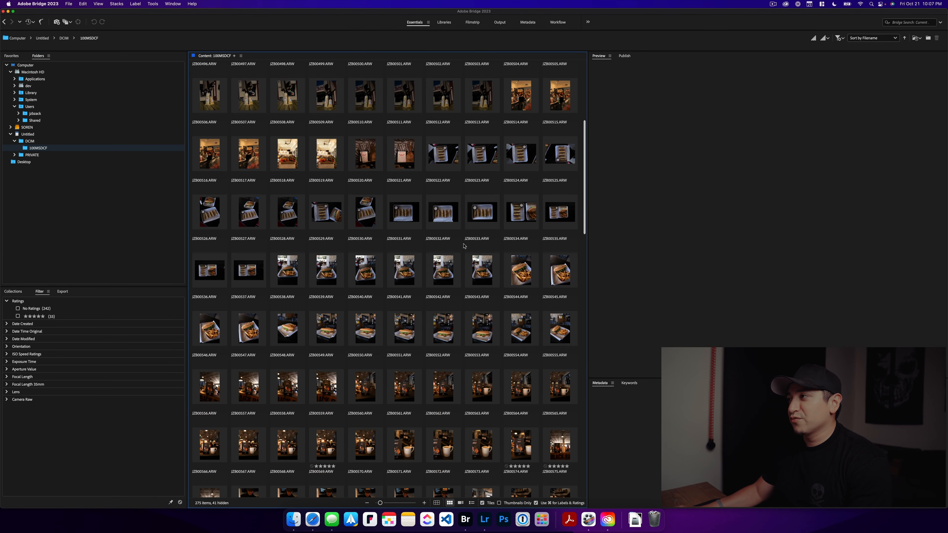
{"action": "left_click_drag", "start_coordinate": [585, 181], "coordinate": [600, 278]}
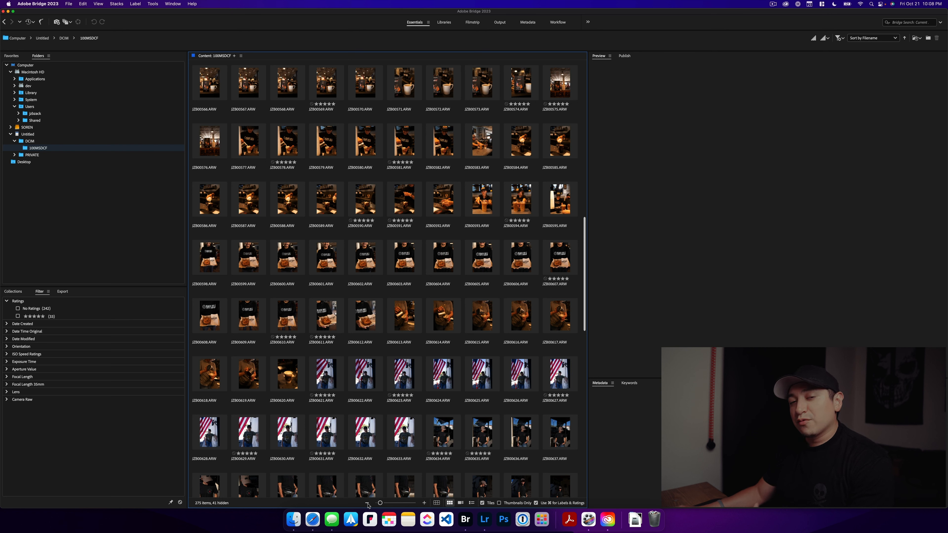
{"action": "left_click_drag", "start_coordinate": [380, 504], "coordinate": [376, 503]}
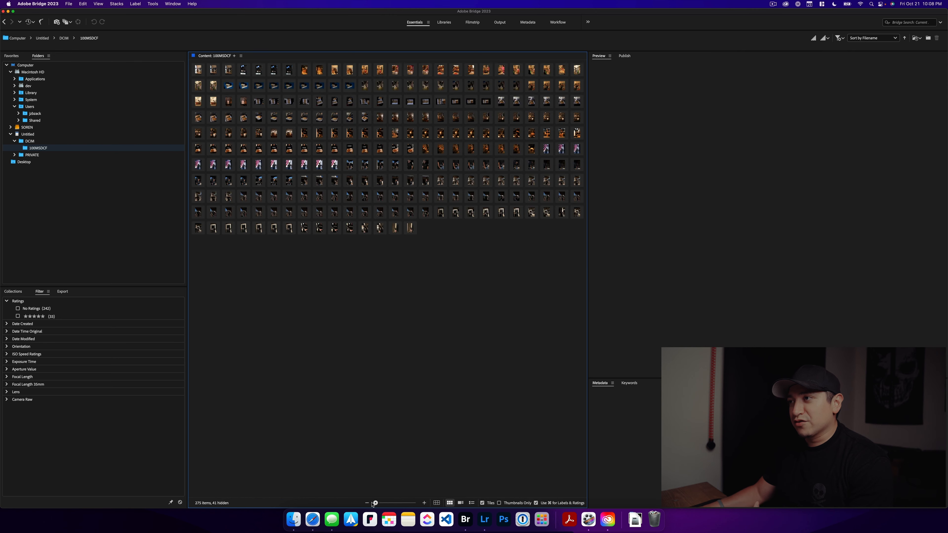
{"action": "left_click", "coordinate": [425, 502]}
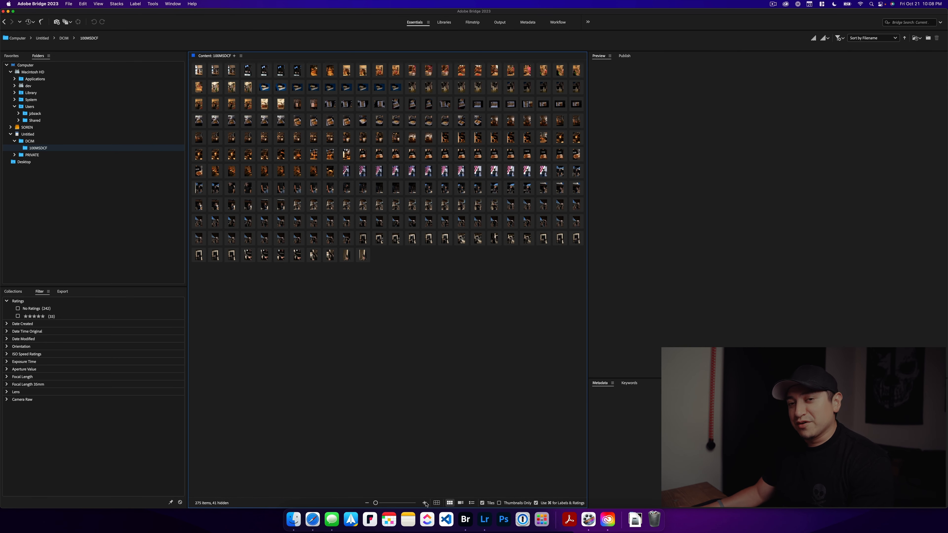
{"action": "left_click", "coordinate": [424, 503]}
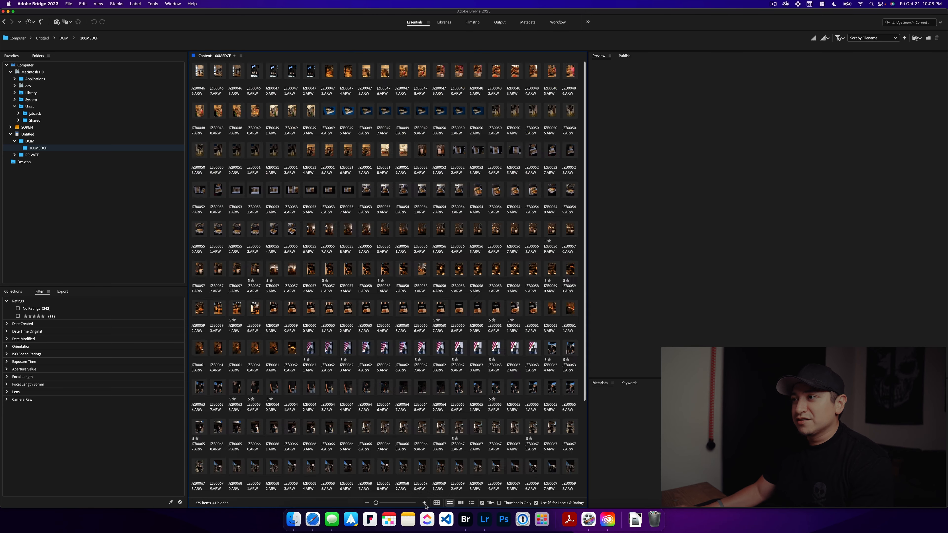
{"action": "left_click", "coordinate": [424, 503]}
{"action": "left_click", "coordinate": [424, 502]}
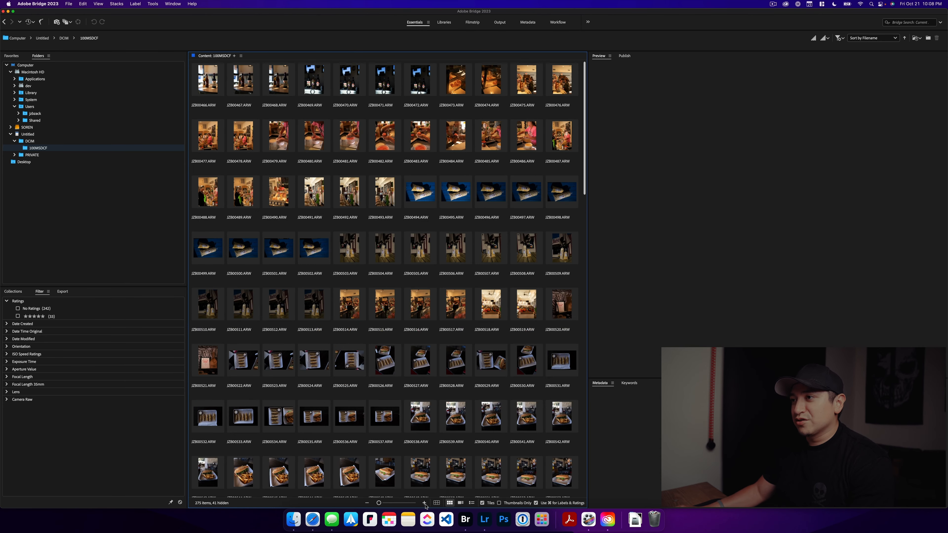
{"action": "left_click", "coordinate": [425, 503]}
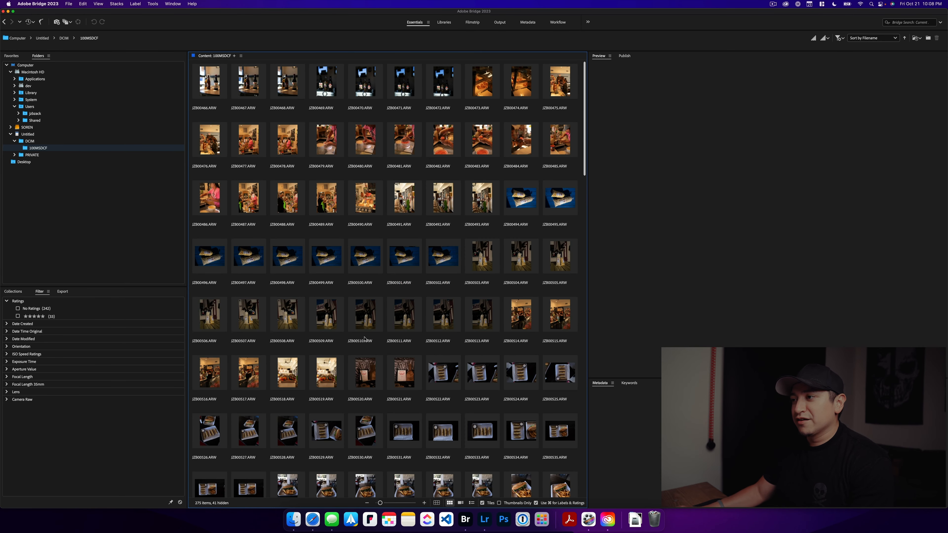
Preview the photos JZB00510.ARW and JZB00550.ARW and examine the star ratings given to the images in the folder
{"action": "left_click", "coordinate": [368, 326]}
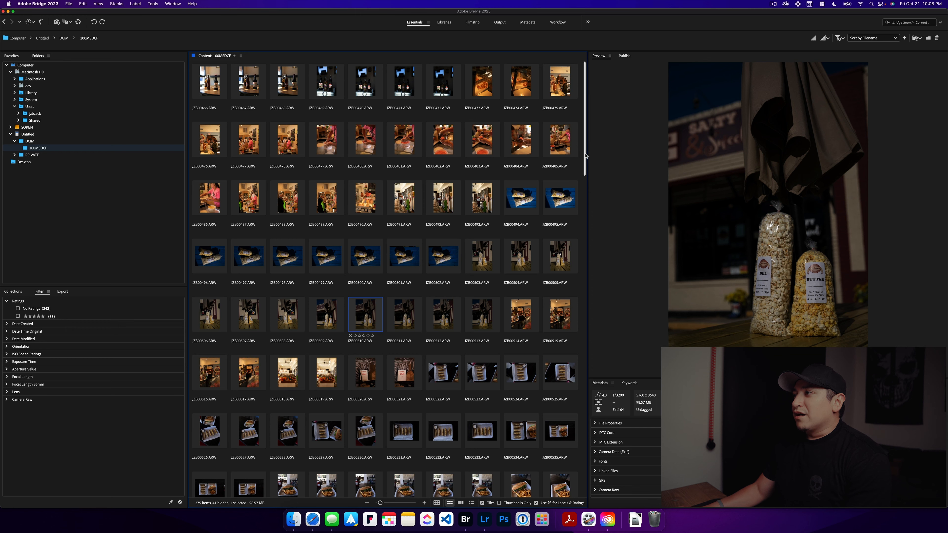
{"action": "left_click_drag", "start_coordinate": [585, 155], "coordinate": [598, 250]}
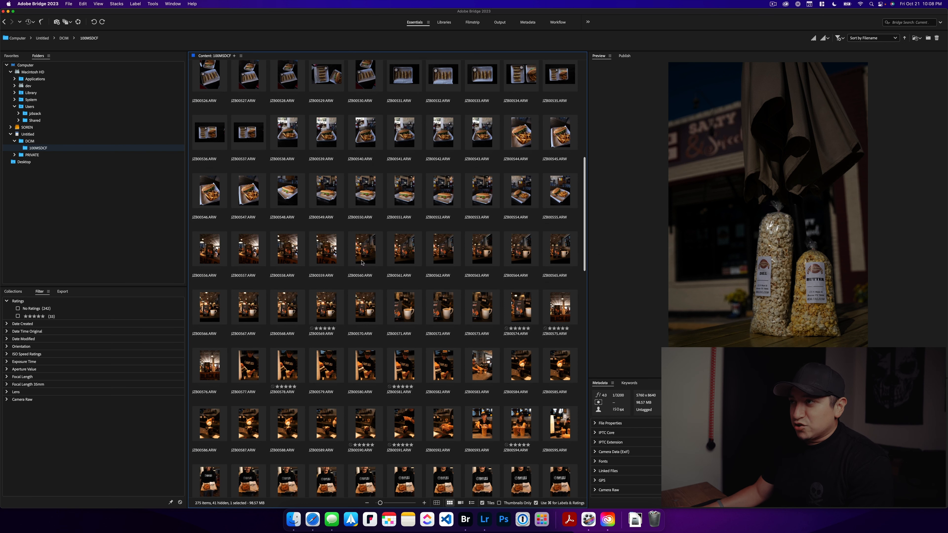
{"action": "left_click", "coordinate": [359, 222]}
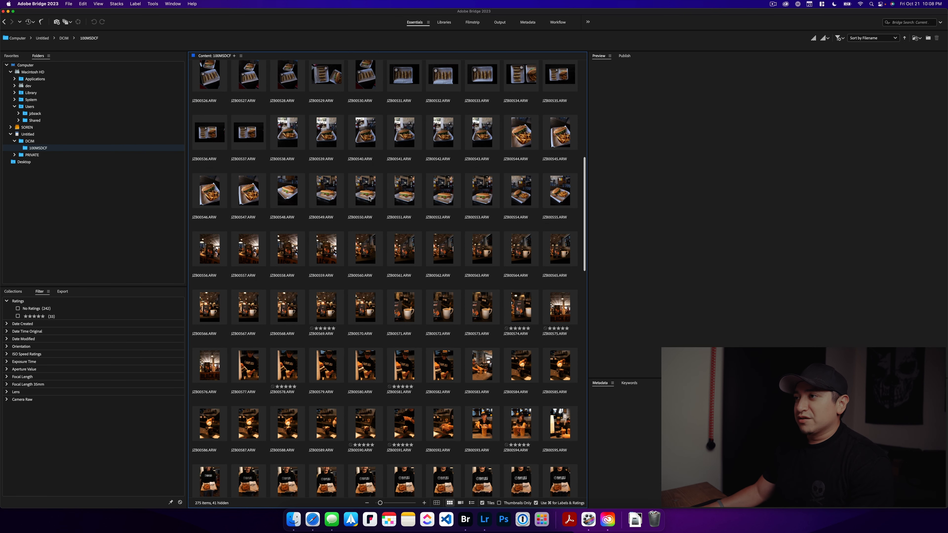
{"action": "left_click", "coordinate": [366, 213]}
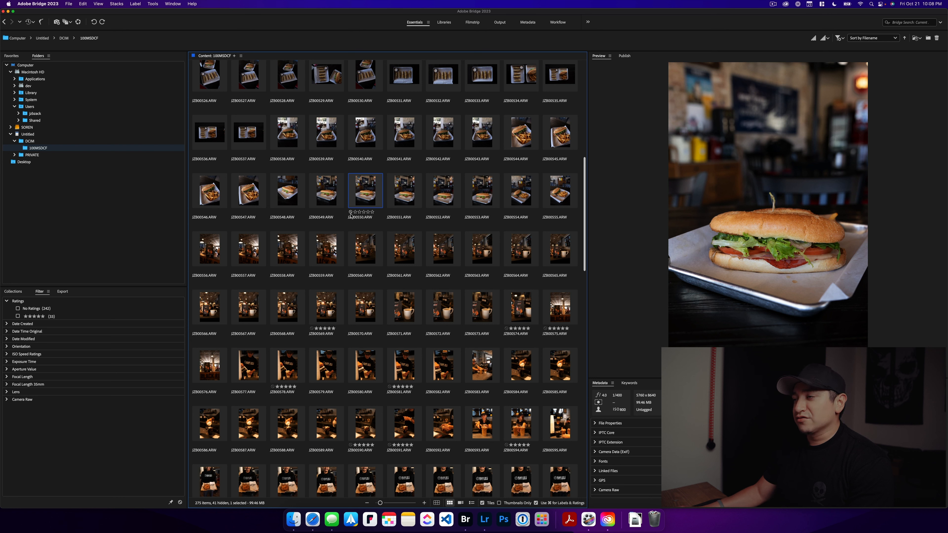
{"action": "left_click", "coordinate": [365, 220]}
{"action": "left_click", "coordinate": [394, 228]}
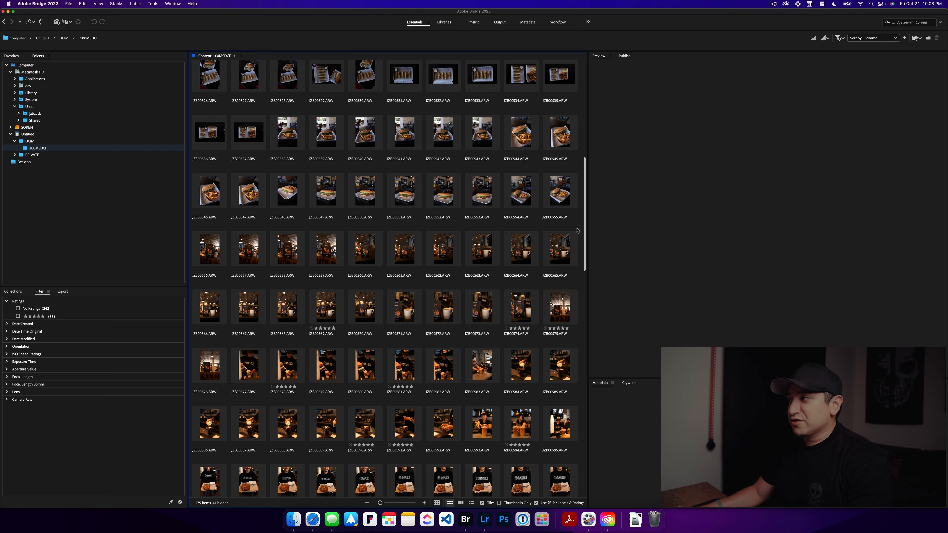
{"action": "scroll", "coordinate": [586, 250], "scroll_direction": "down", "scroll_amount": 2}
{"action": "scroll", "coordinate": [587, 251], "scroll_direction": "down", "scroll_amount": 2}
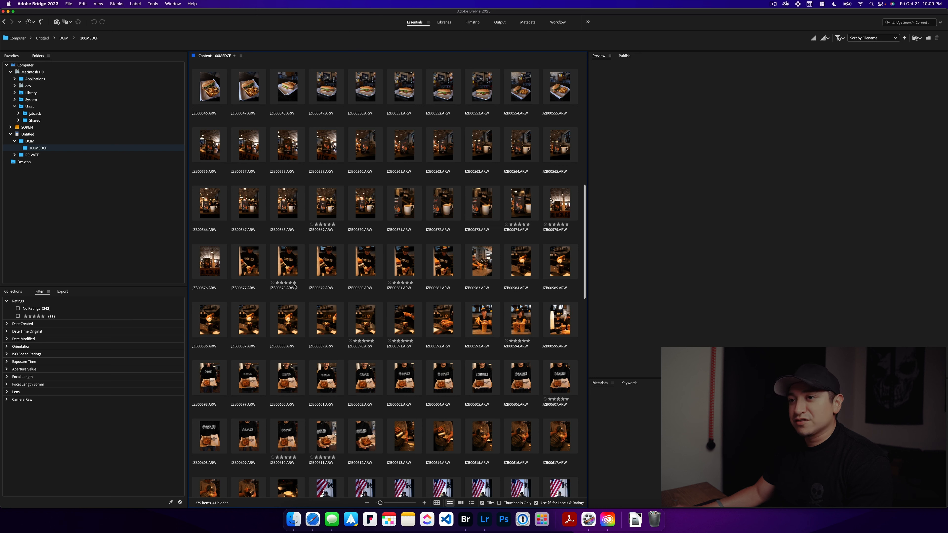
Filter the 100MSDCF folder to five-star photos and copy all of the filtered images
{"action": "left_click", "coordinate": [43, 293]}
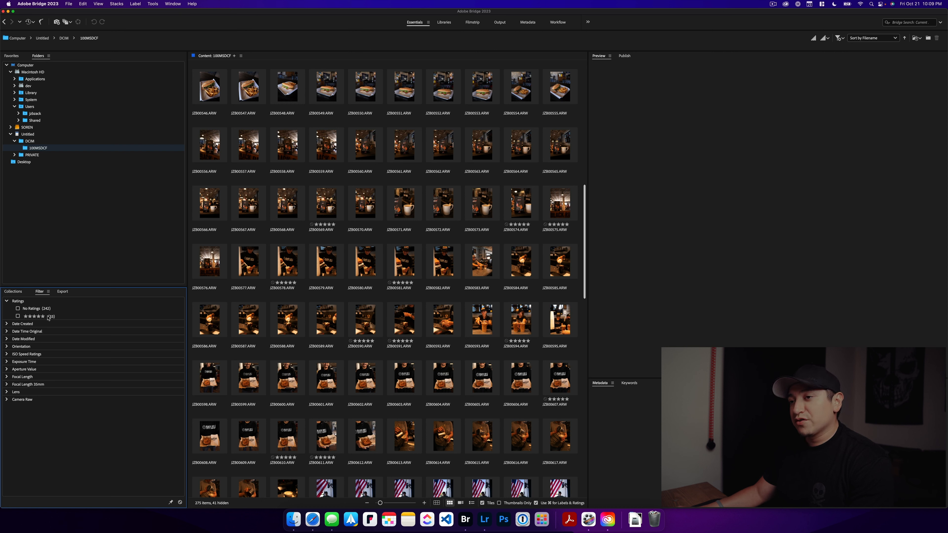
{"action": "left_click", "coordinate": [17, 316]}
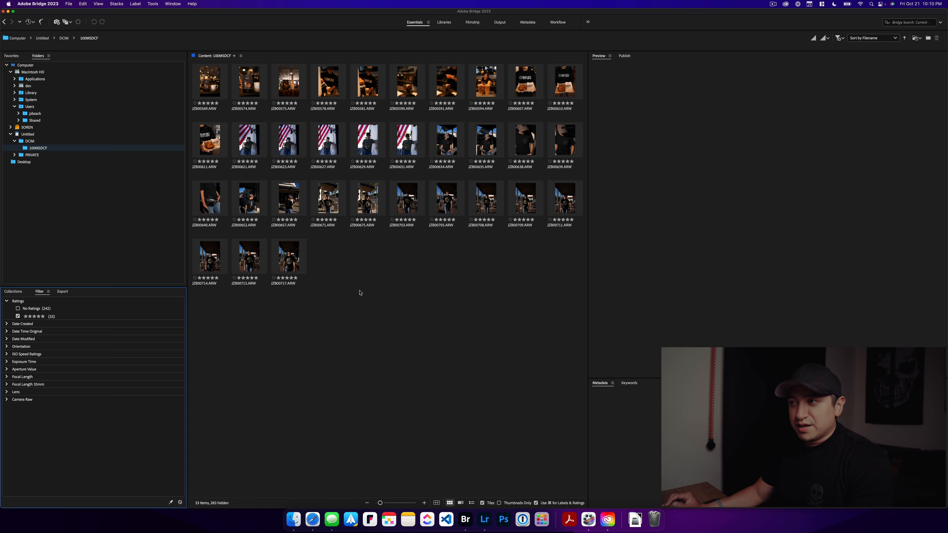
{"action": "left_click", "coordinate": [398, 303]}
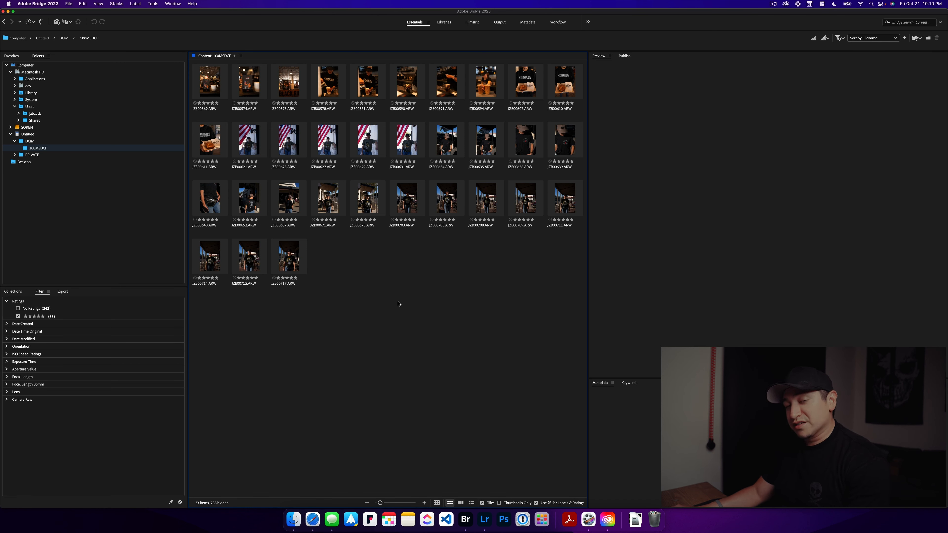
{"action": "key", "text": "super"}
{"action": "key", "text": "super+a"}
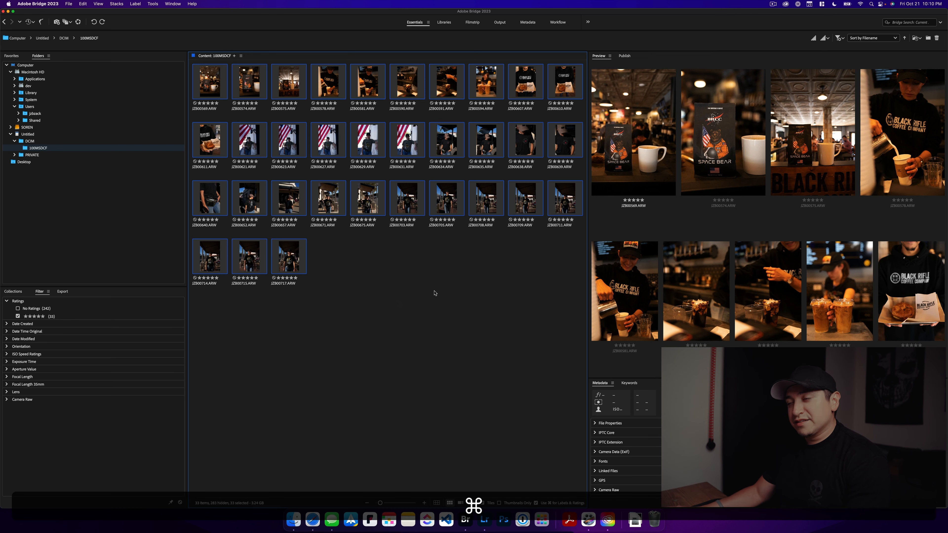
{"action": "key", "text": "super+c"}
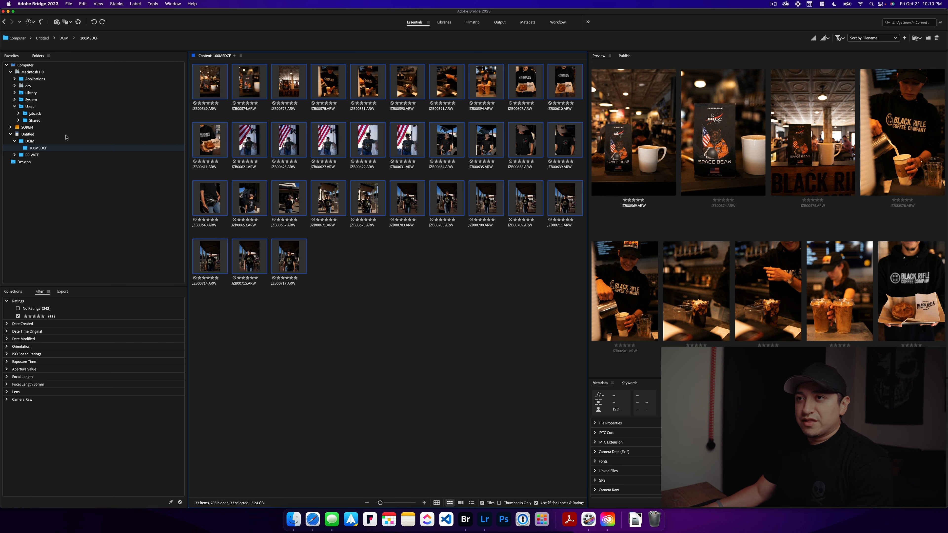
Open the folder Clients > Black Rifle Coffee > Raw Images > 2022 > 10 October > 21 on the SOREN drive
{"action": "left_click", "coordinate": [15, 129]}
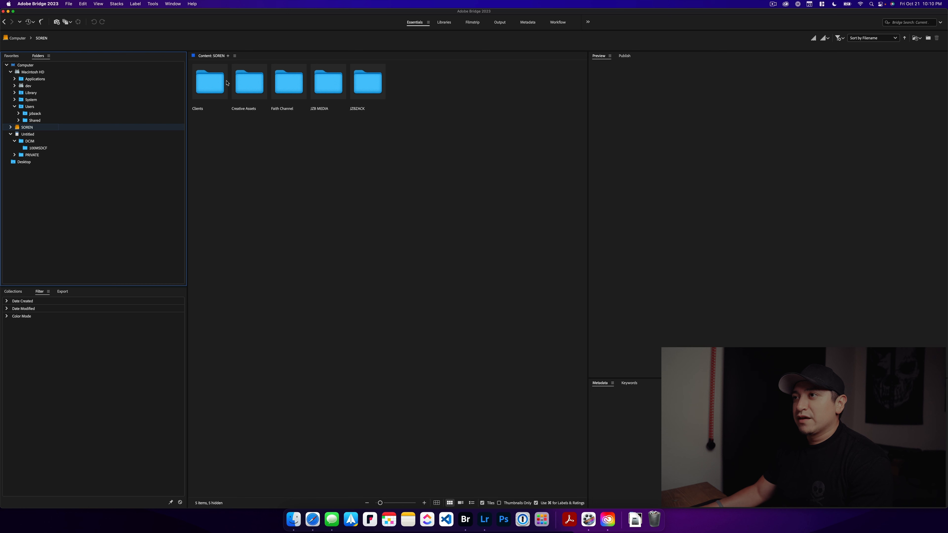
{"action": "double_click", "coordinate": [210, 84]}
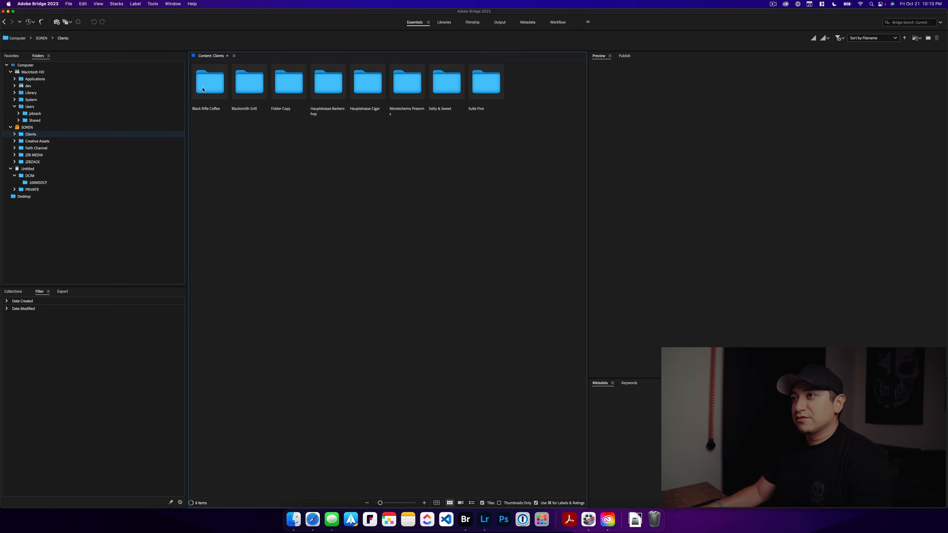
{"action": "left_click", "coordinate": [210, 87]}
{"action": "double_click", "coordinate": [210, 84]}
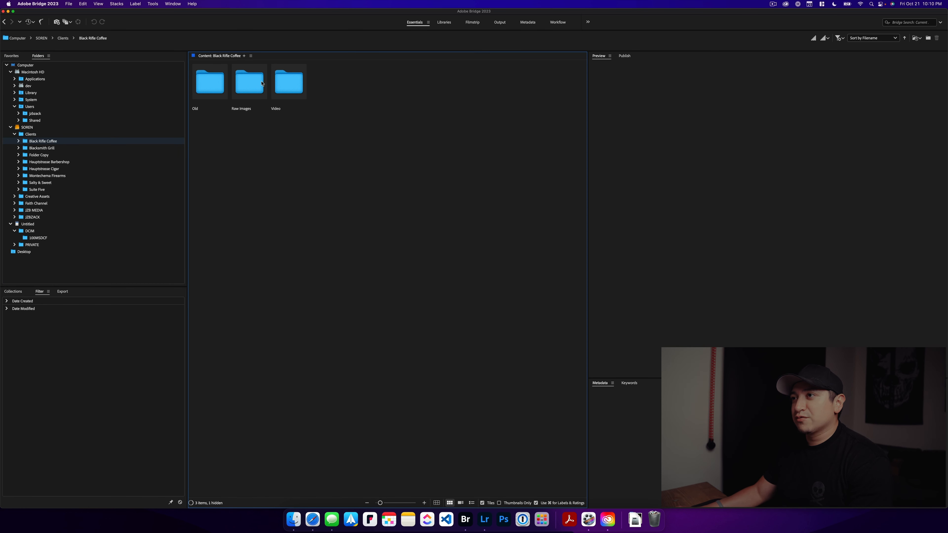
{"action": "double_click", "coordinate": [248, 83]}
{"action": "double_click", "coordinate": [204, 88]}
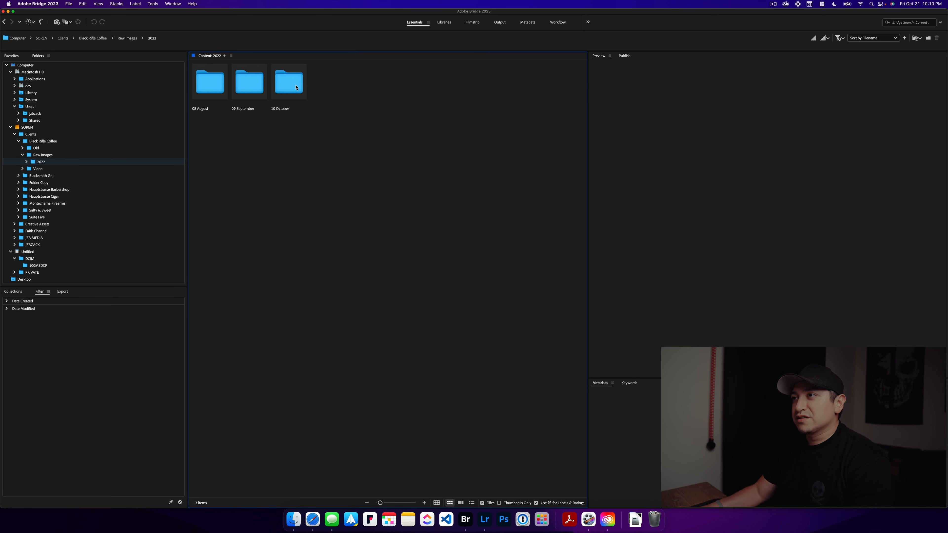
{"action": "double_click", "coordinate": [296, 88]}
{"action": "double_click", "coordinate": [361, 88]}
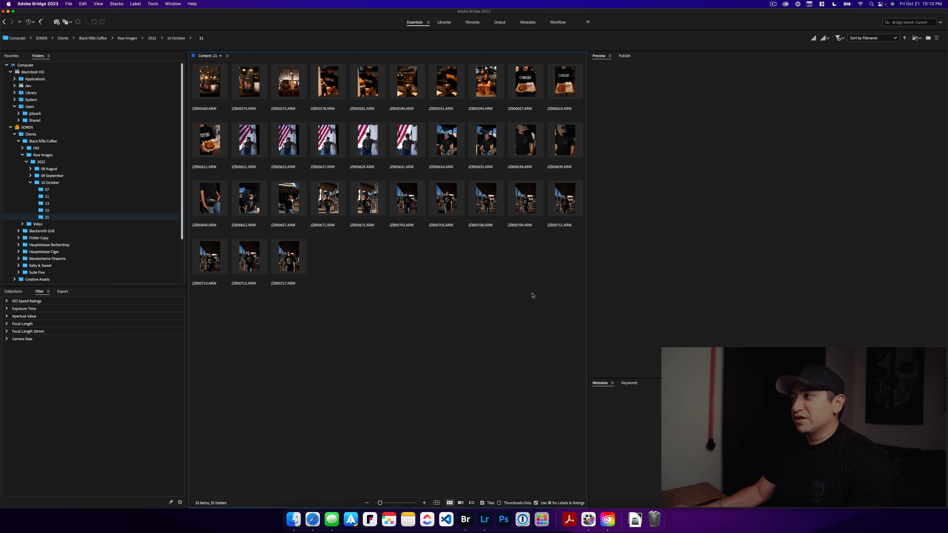
Delete all photos already stored in folder 21
{"action": "left_click_drag", "start_coordinate": [554, 307], "coordinate": [214, 81]}
{"action": "right_click", "coordinate": [214, 81]}
{"action": "left_click", "coordinate": [246, 270]}
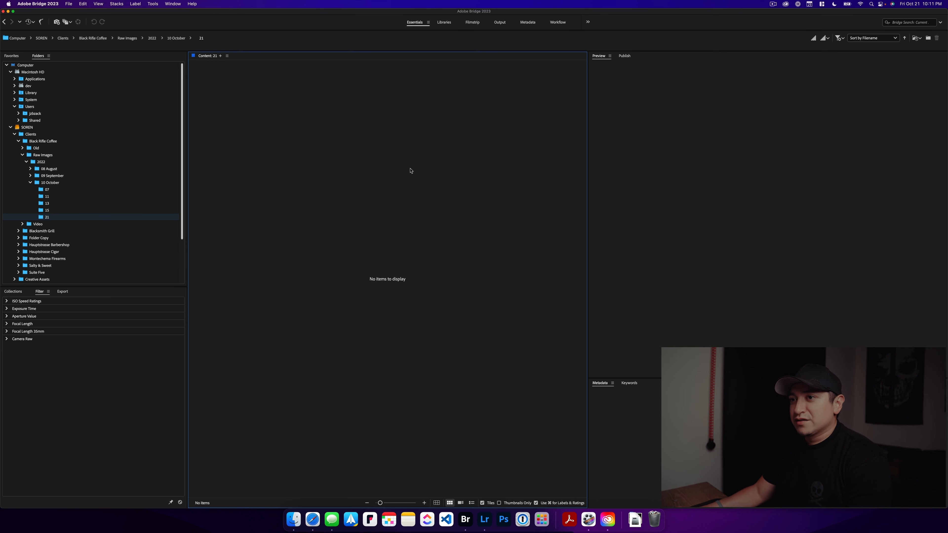
Paste the copied five-star photos into the emptied folder 21
{"action": "scroll", "coordinate": [134, 221], "scroll_direction": "down", "scroll_amount": 1}
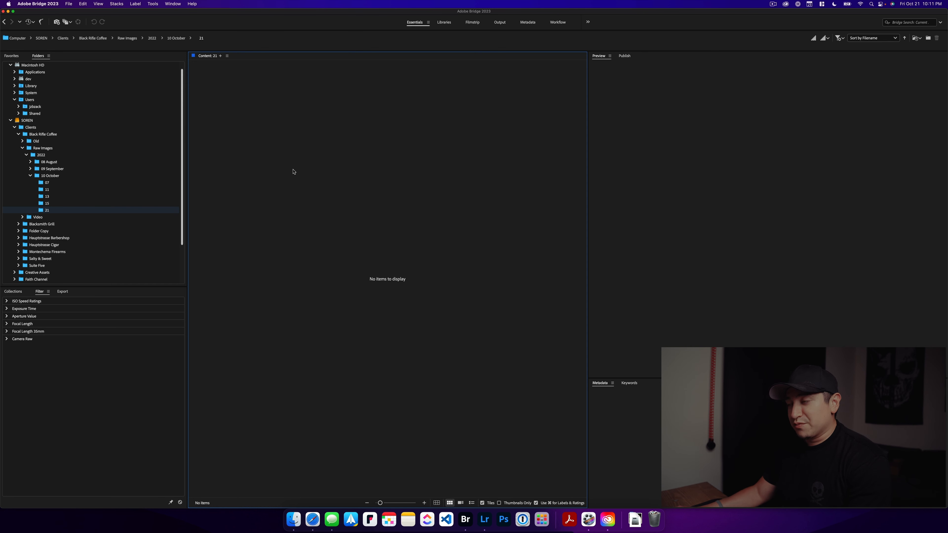
{"action": "key", "text": "super"}
{"action": "key", "text": "super+v"}
{"action": "scroll", "coordinate": [44, 263], "scroll_direction": "down", "scroll_amount": 7}
{"action": "scroll", "coordinate": [125, 161], "scroll_direction": "up", "scroll_amount": 5}
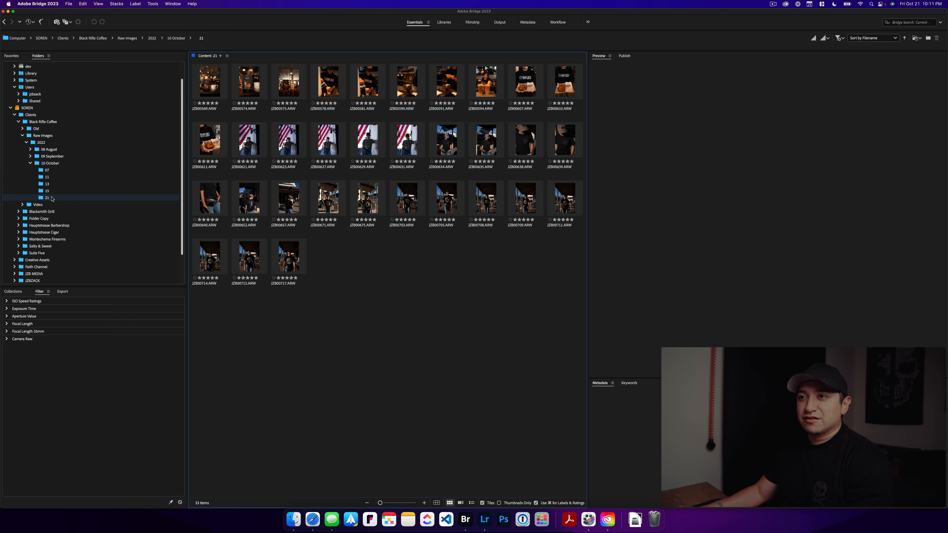